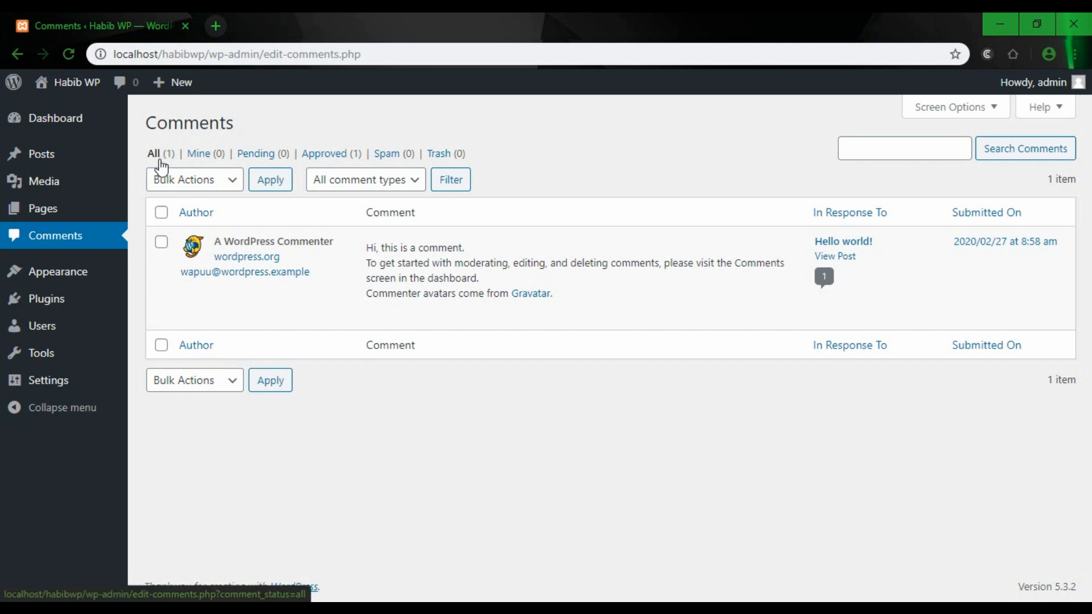
pyautogui.moveTo(488, 287)
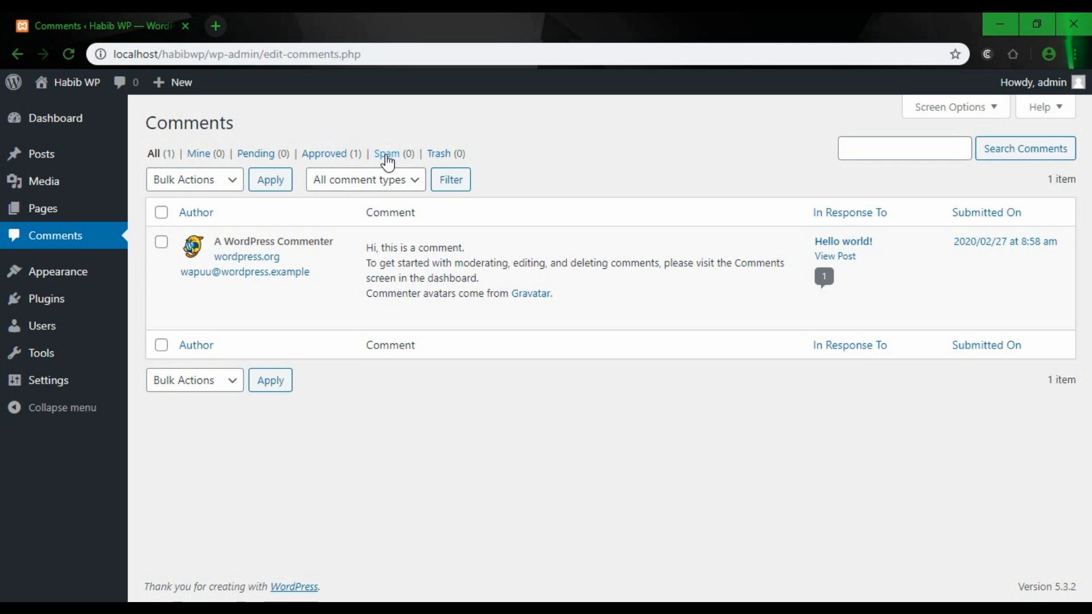
pyautogui.moveTo(441, 251)
pyautogui.moveTo(318, 270)
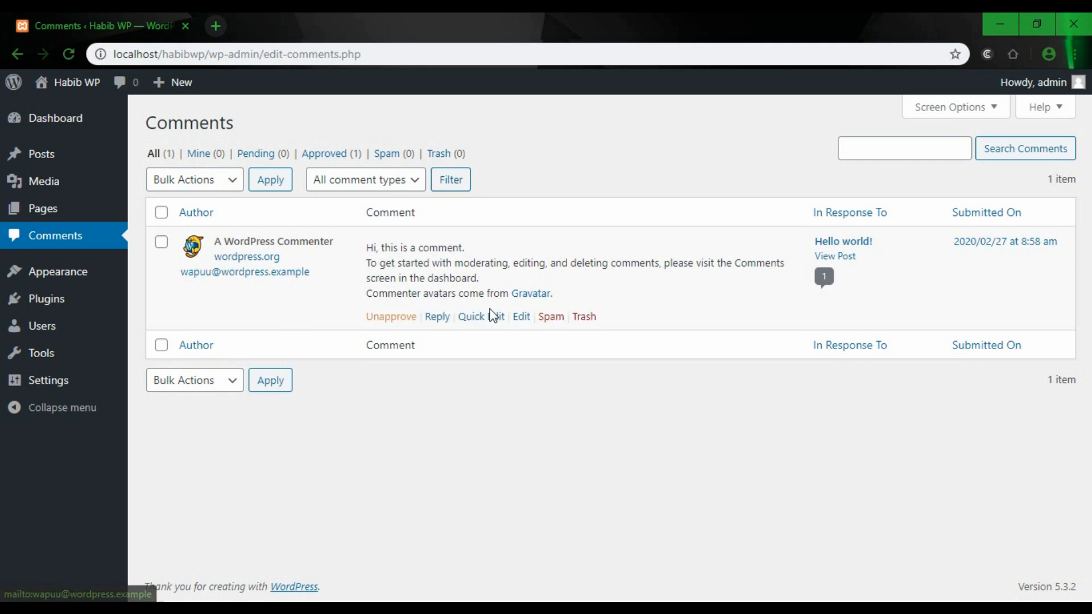
pyautogui.moveTo(567, 270)
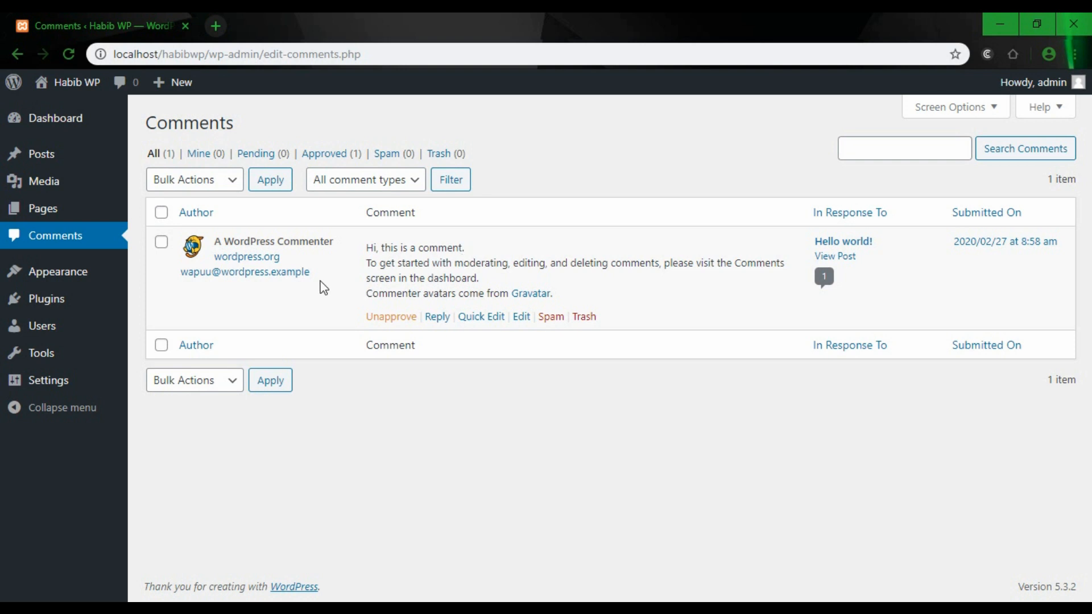
# - Visit the site's front end in a new browser tab and open the post "ফেসবুকে ওয়েবসাইটের লিংক"
pyautogui.click(71, 103)
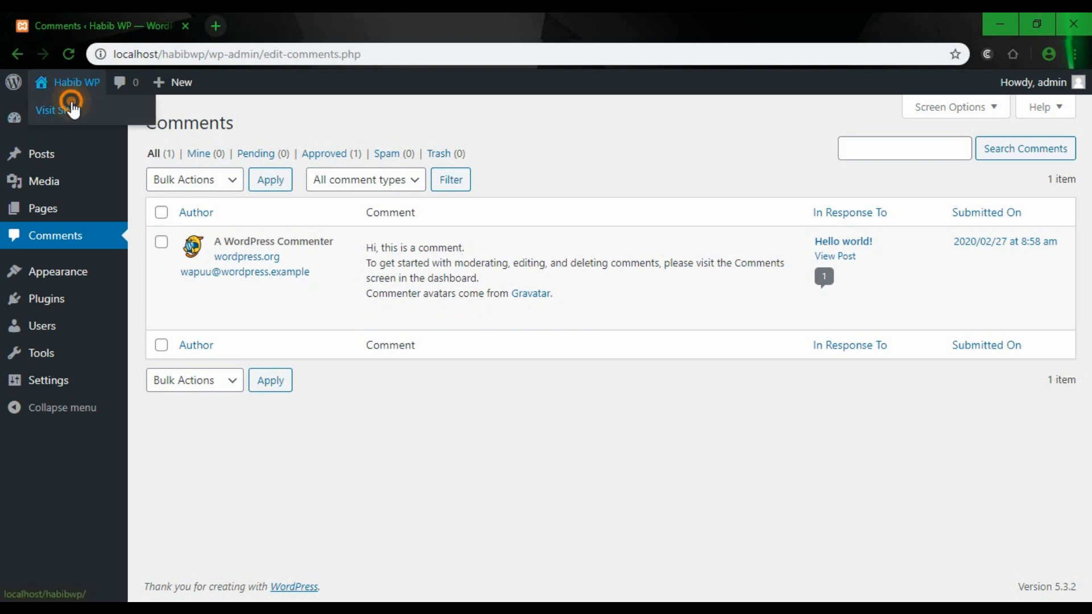
pyautogui.click(232, 17)
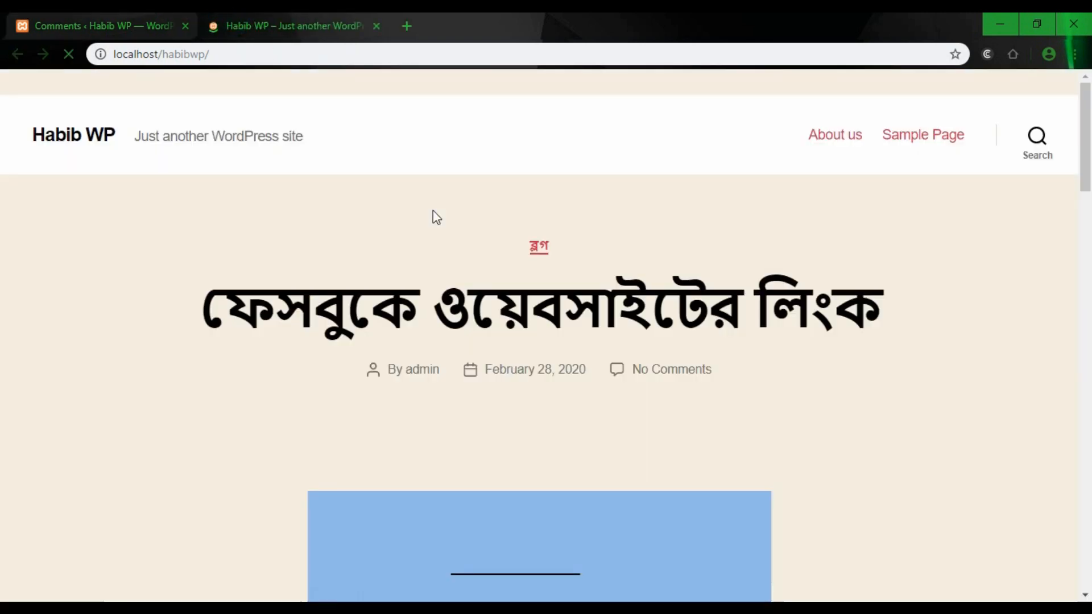
pyautogui.scroll(-10, 487, 297)
pyautogui.scroll(4, 496, 309)
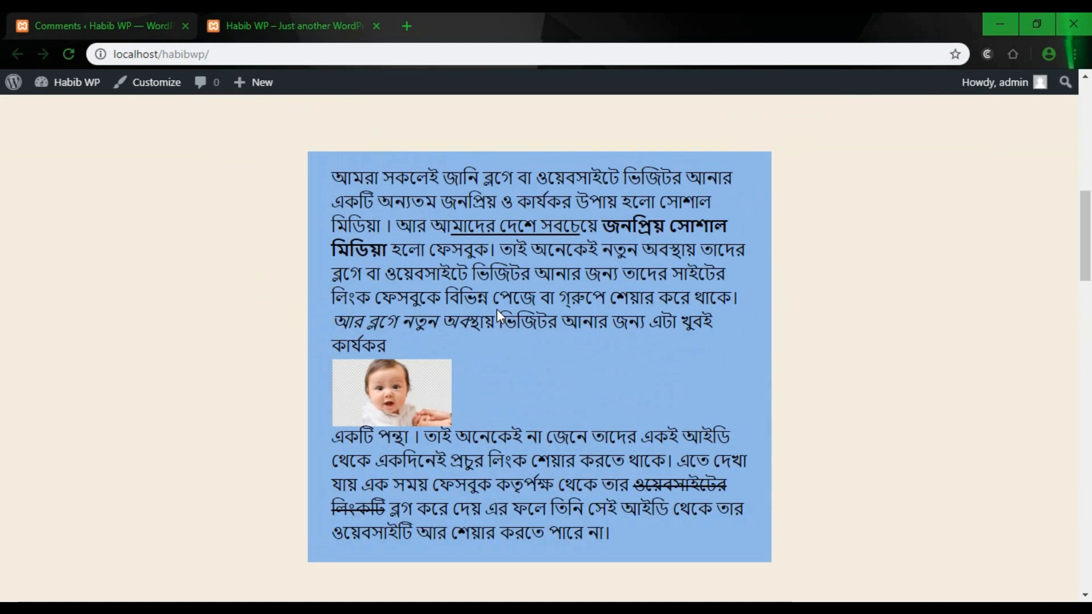
pyautogui.scroll(6, 496, 309)
pyautogui.click(561, 320)
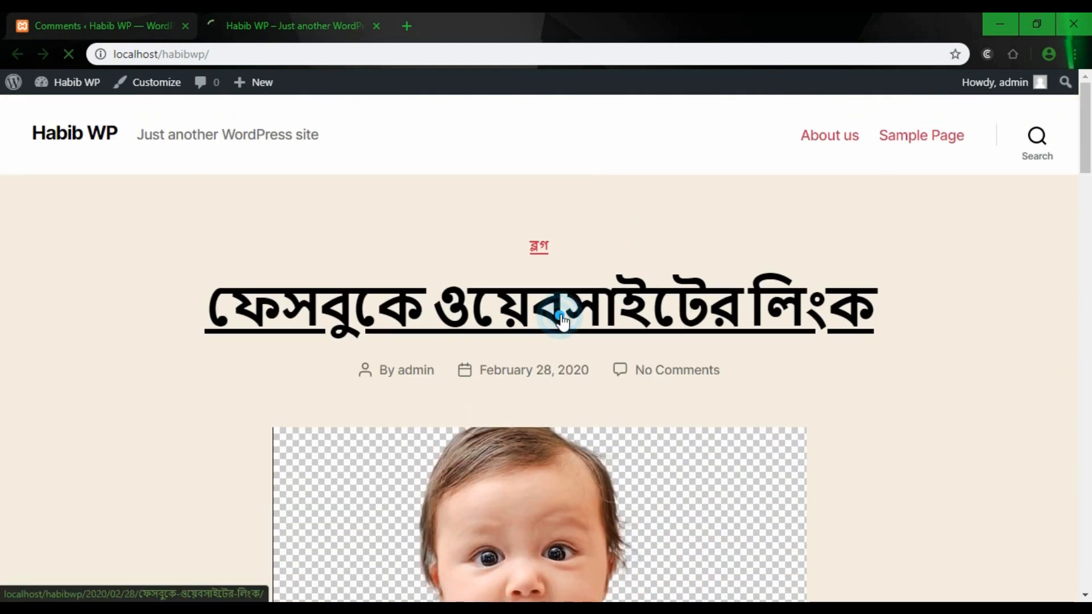
# - Post the comment "wow nice article" in the reply form below the post and check it on the page
pyautogui.scroll(-10, 448, 398)
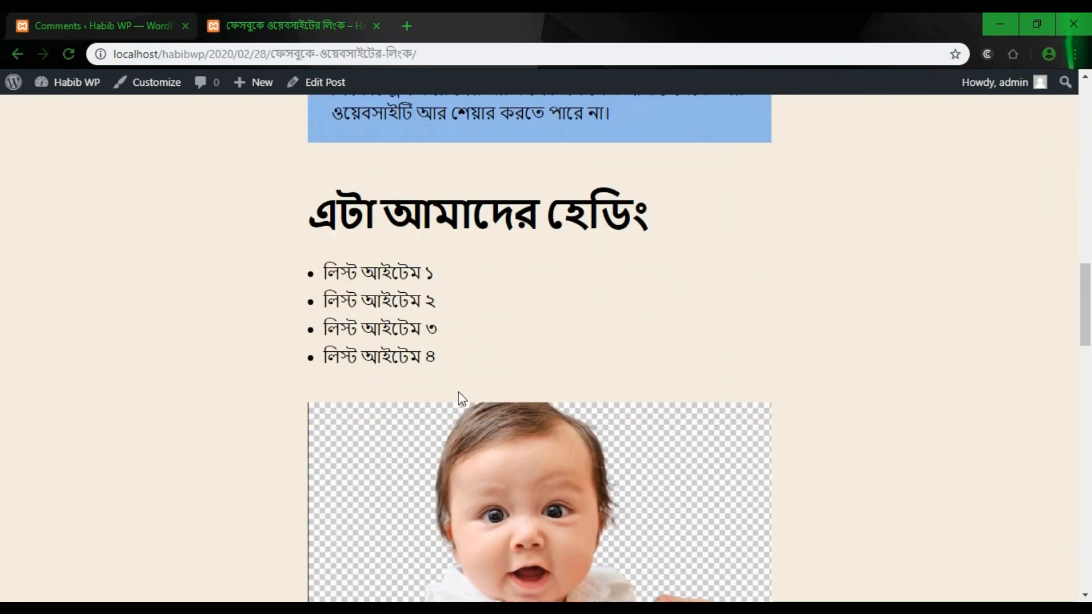
pyautogui.scroll(-15, 459, 391)
pyautogui.click(453, 323)
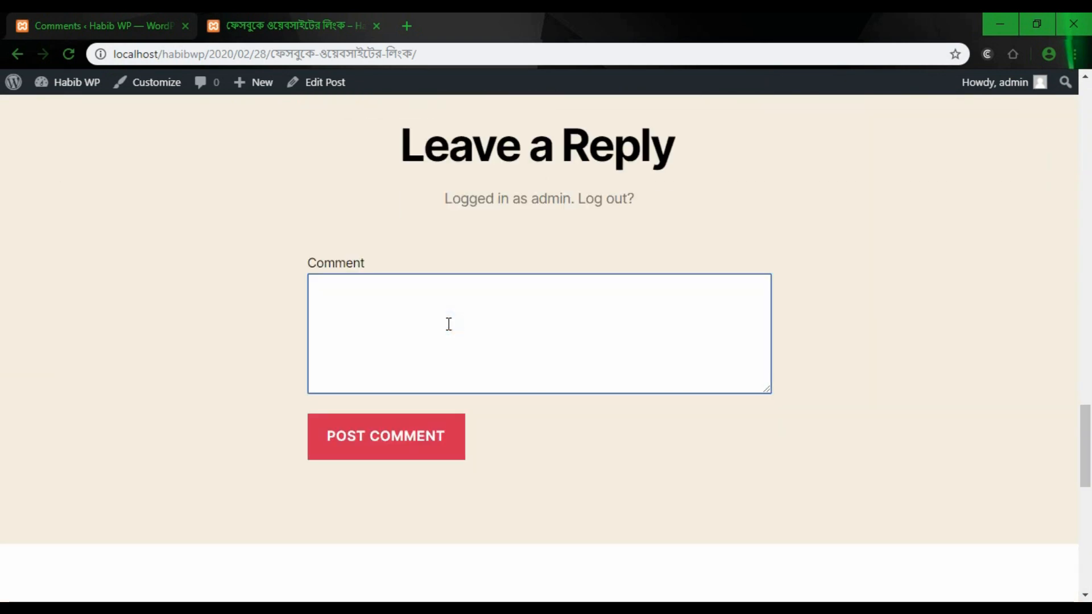
pyautogui.write('wow nice article')
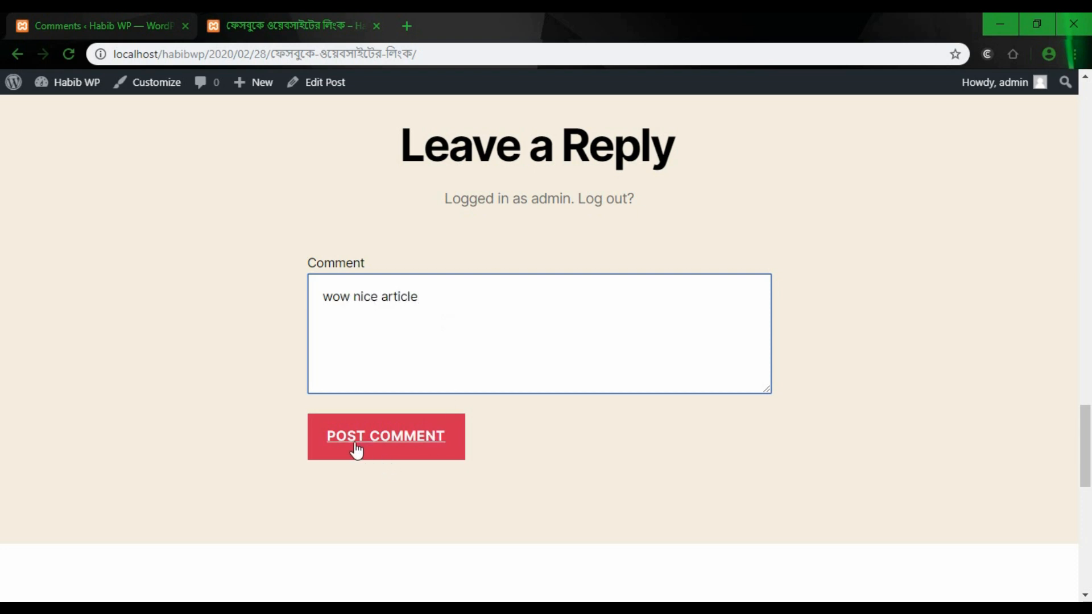
pyautogui.click(386, 448)
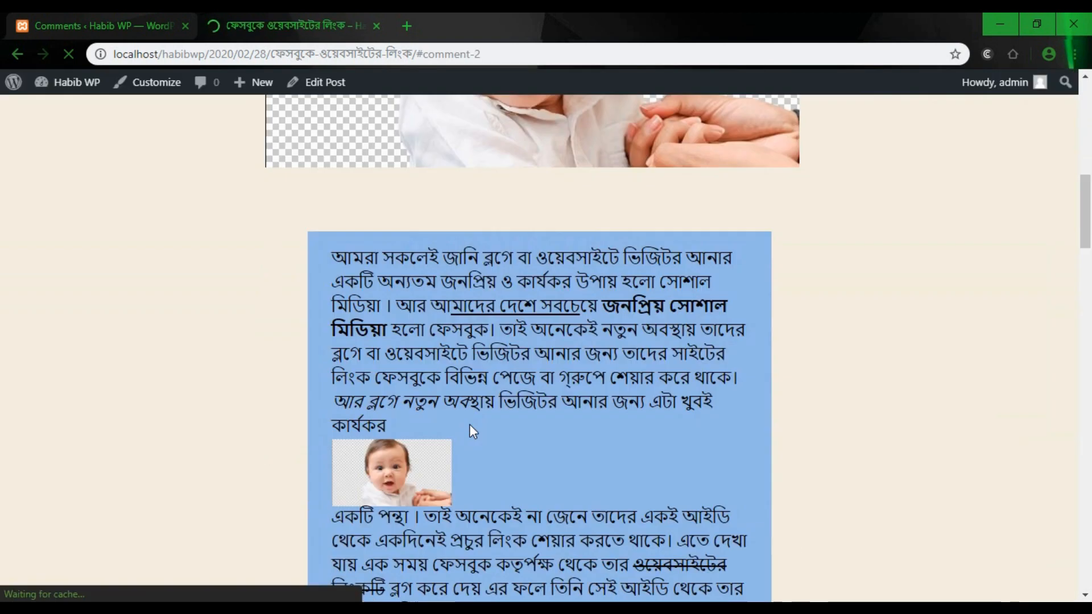
pyautogui.scroll(3, 358, 267)
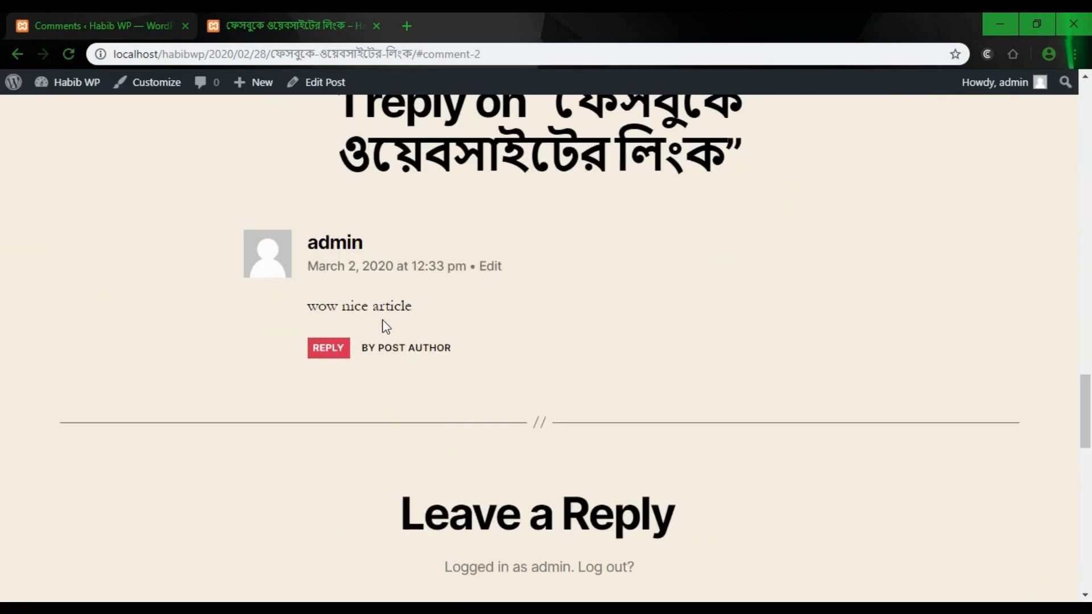
pyautogui.scroll(3, 382, 326)
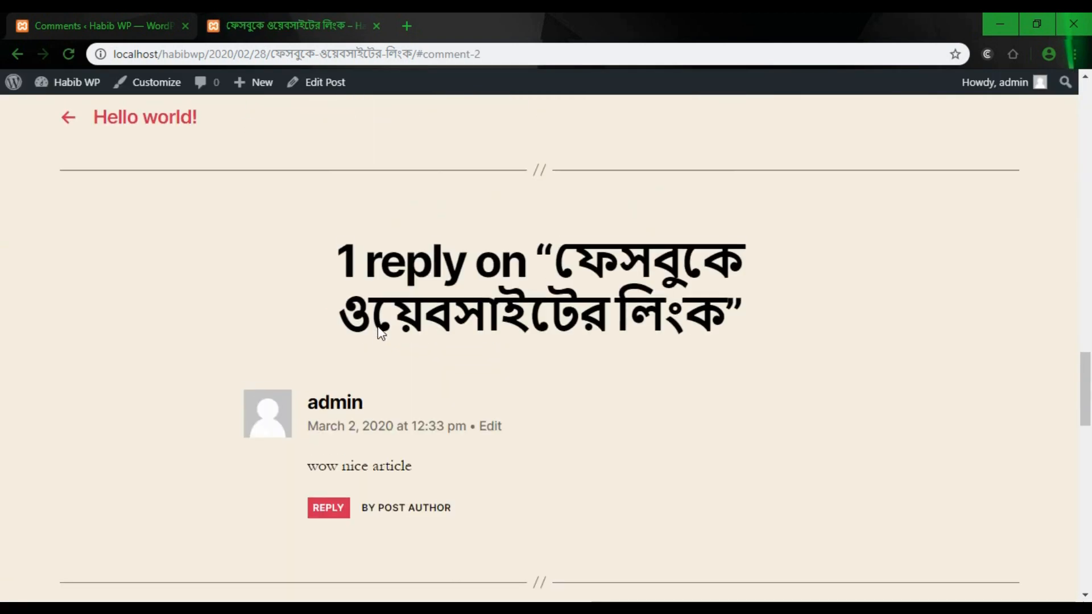
# - Return to the admin Comments page and reload its list
pyautogui.click(115, 14)
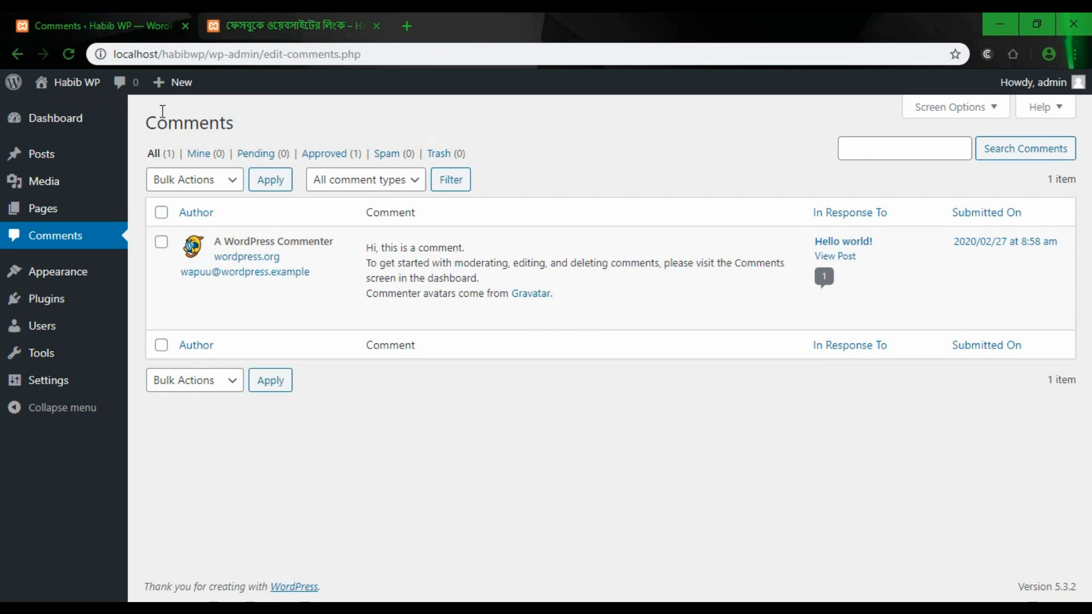
pyautogui.click(66, 58)
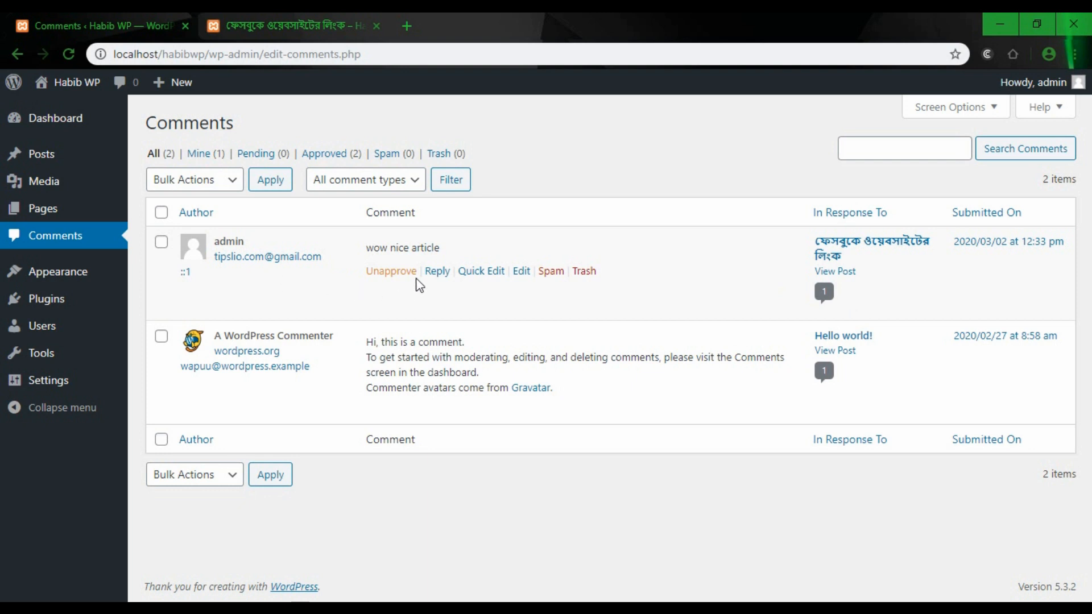
# - Unapprove the "wow nice article" comment and approve it again
pyautogui.click(403, 272)
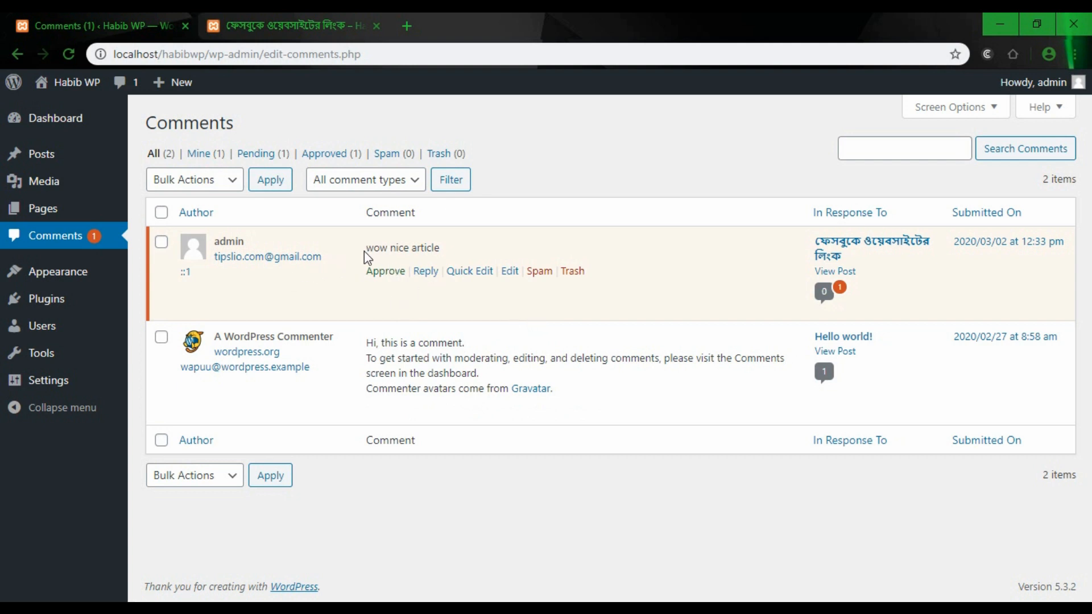
pyautogui.moveTo(365, 248); pyautogui.dragTo(458, 259)
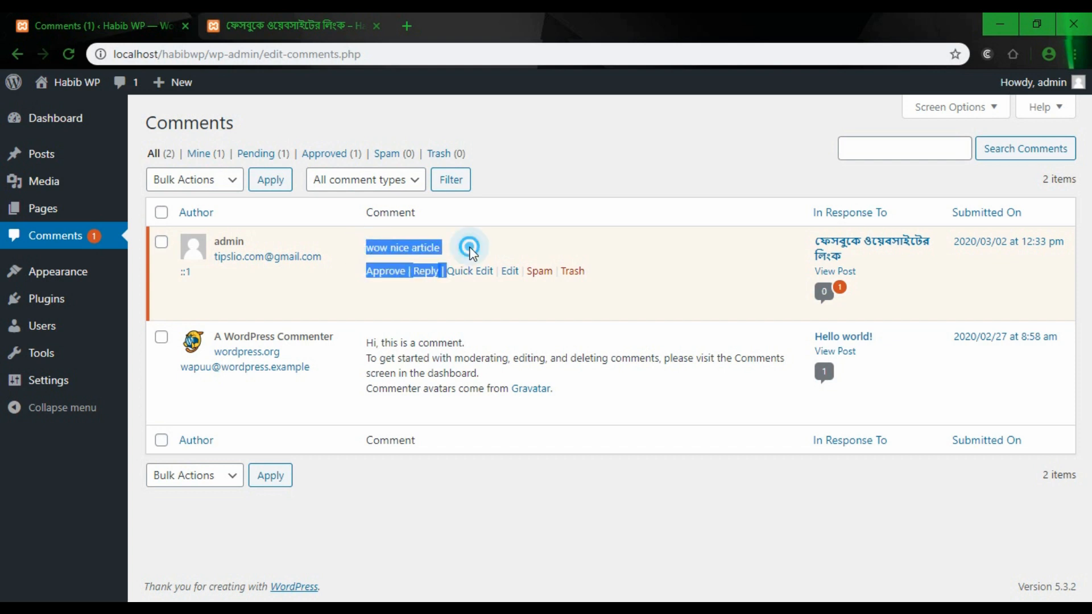
pyautogui.click(470, 249)
pyautogui.click(385, 279)
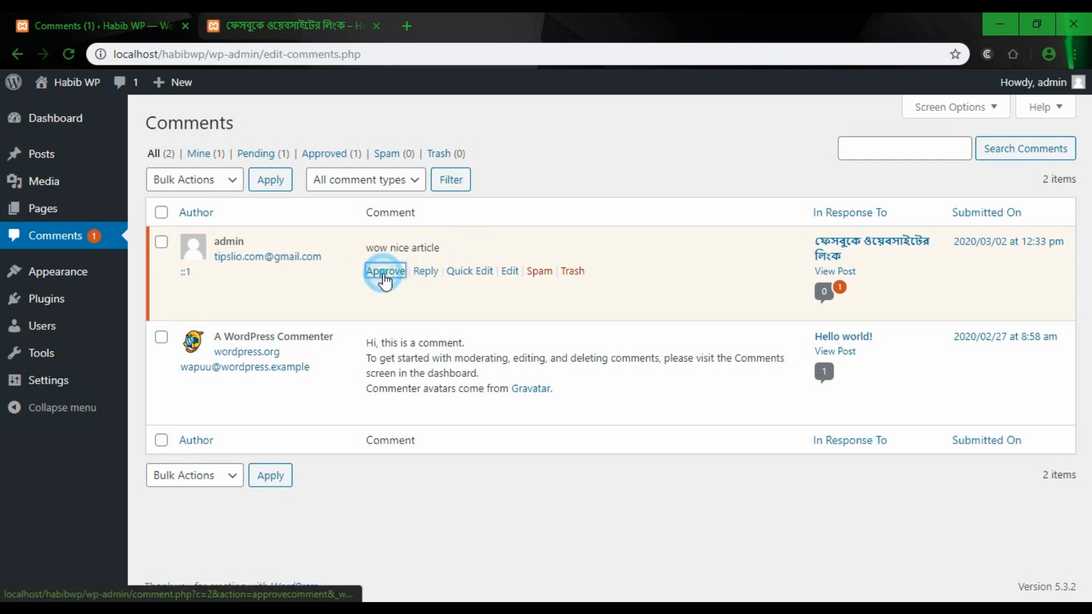
# - Start a reply to the "wow nice article" comment with the text "Thanks"
pyautogui.click(436, 272)
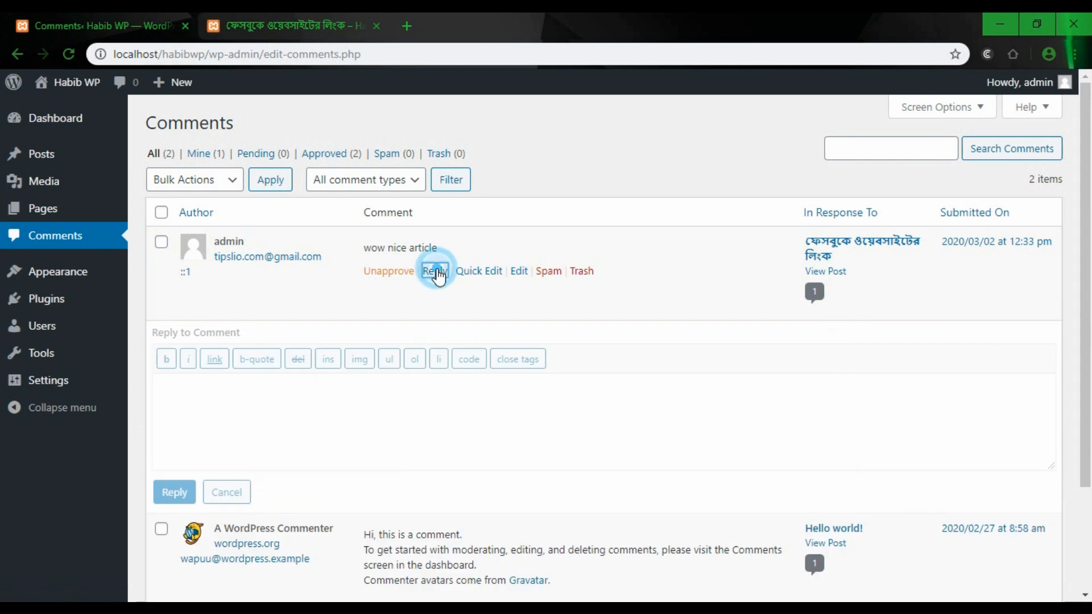
pyautogui.click(339, 389)
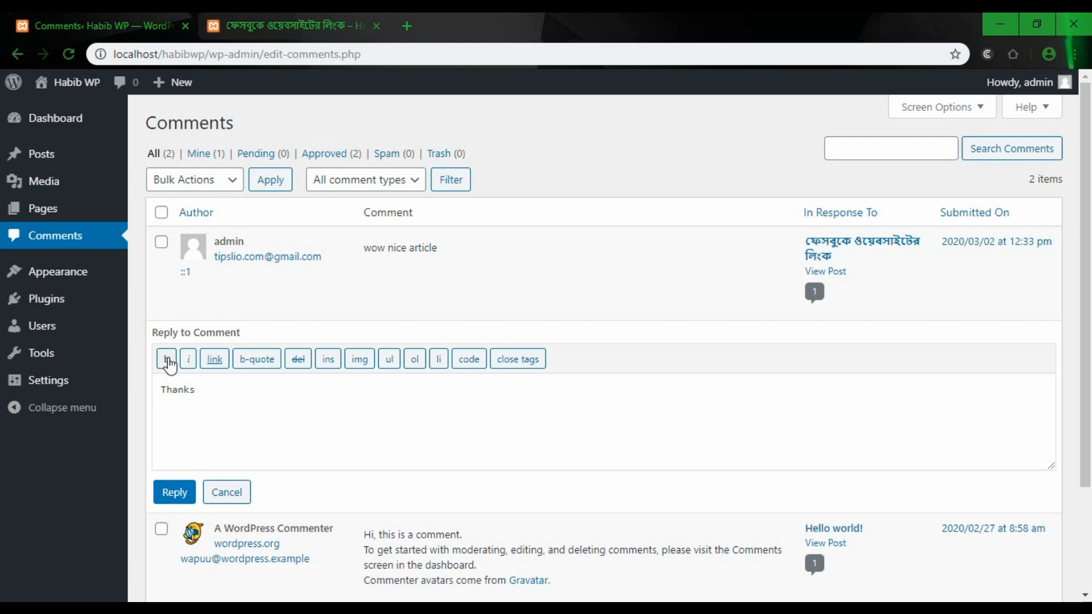
# - Wrap the reply text "Thanks" in strong tags and add an opening em tag after it
pyautogui.moveTo(204, 392); pyautogui.dragTo(161, 396)
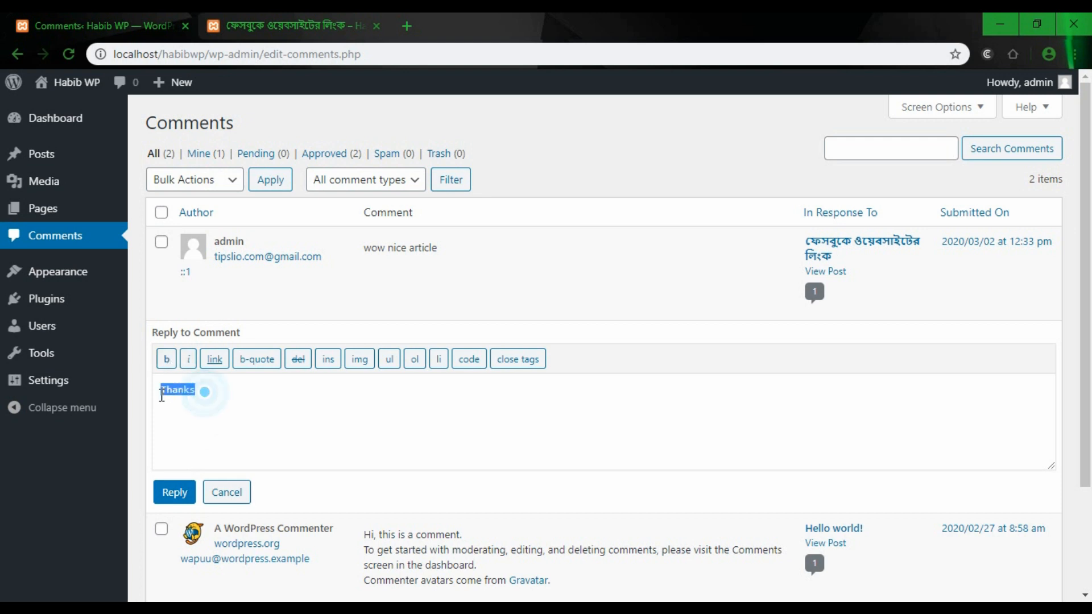
pyautogui.click(166, 359)
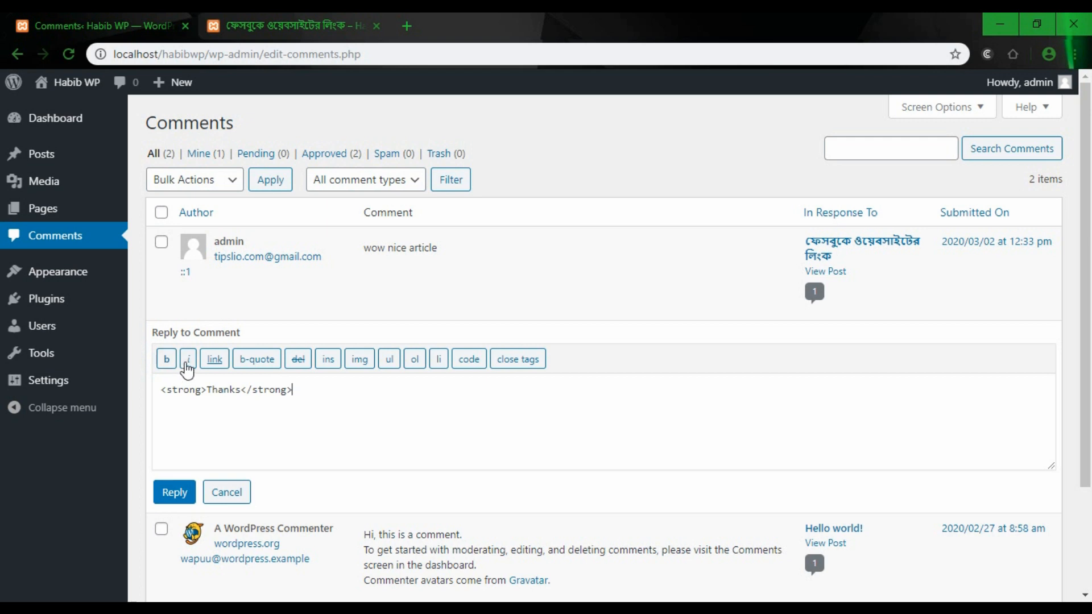
pyautogui.click(187, 363)
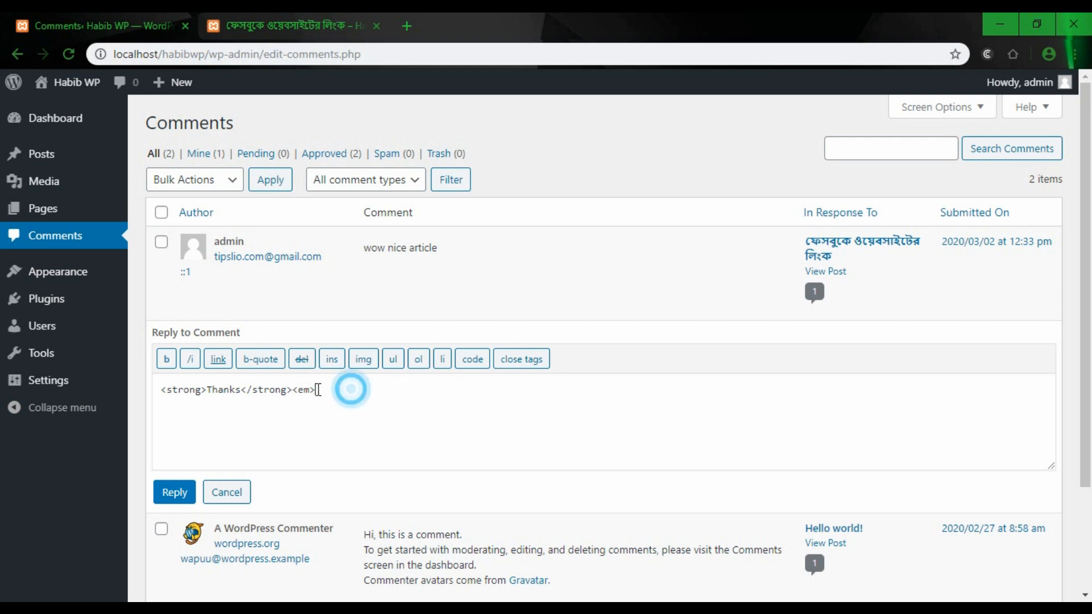
# - Remove the strong and em tags around "Thanks" from the reply text
pyautogui.moveTo(349, 389); pyautogui.dragTo(252, 394)
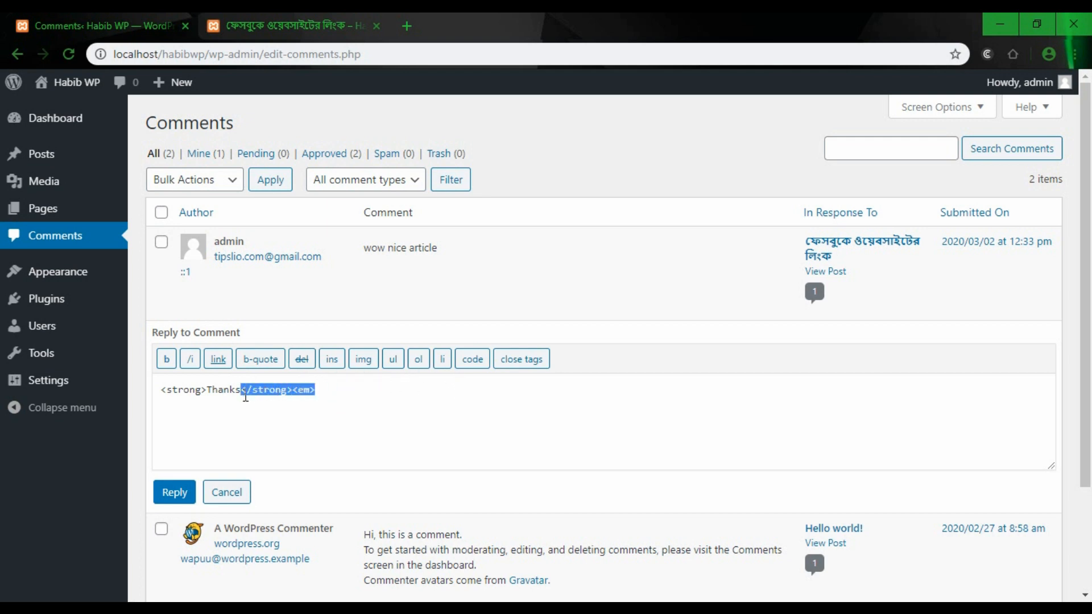
pyautogui.press('BackSpace')
pyautogui.click(207, 395)
pyautogui.press('BackSpace')
pyautogui.press('BackSpace')
pyautogui.press('BackSpace')
pyautogui.press('BackSpace')
pyautogui.press('BackSpace')
pyautogui.press('BackSpace')
pyautogui.press('BackSpace')
pyautogui.press('BackSpace')
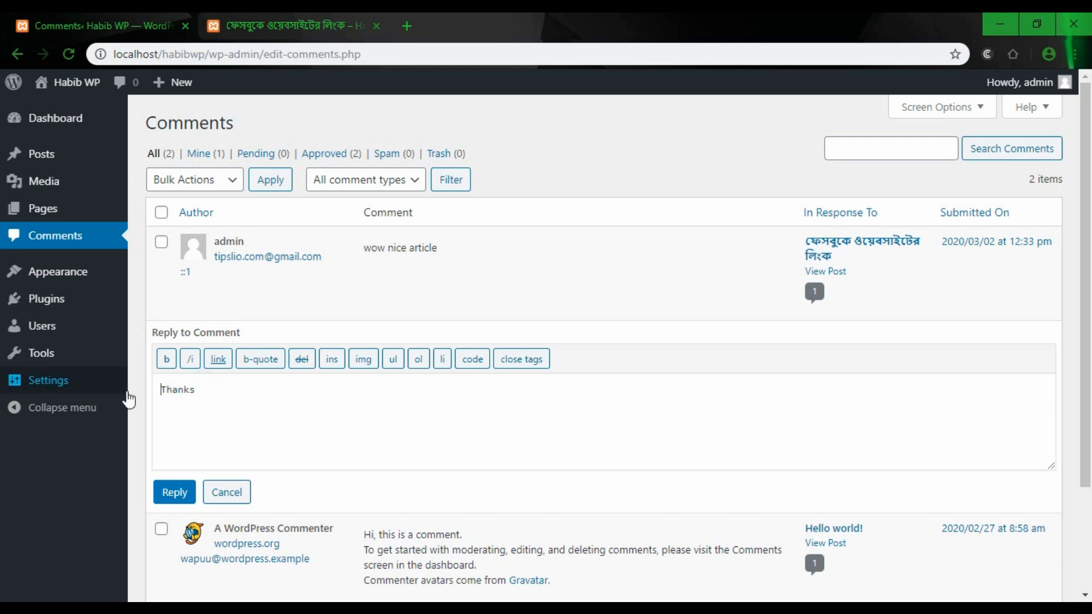
# - Submit the plain "Thanks" reply to the "wow nice article" comment and look over the updated comment list
pyautogui.click(286, 408)
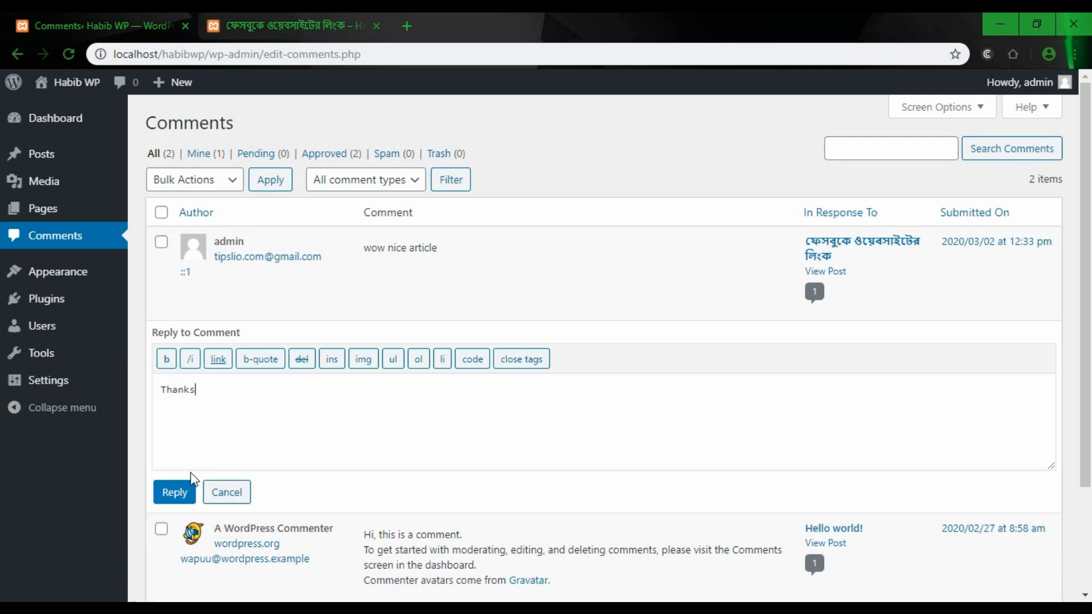
pyautogui.click(175, 492)
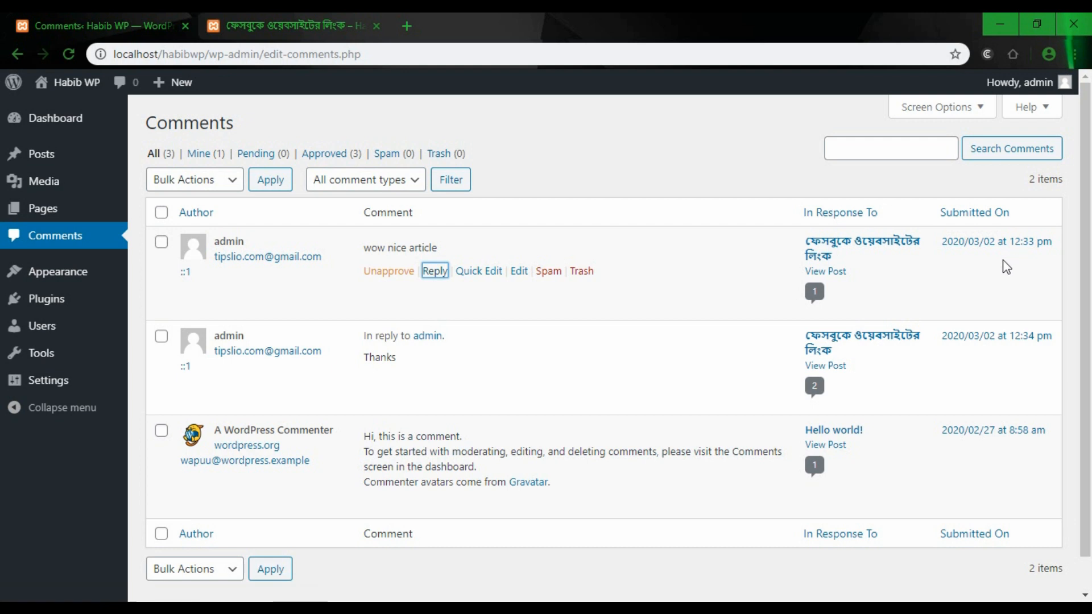
pyautogui.scroll(-1, 996, 264)
pyautogui.scroll(1, 609, 328)
pyautogui.scroll(-1, 609, 329)
pyautogui.scroll(1, 270, 393)
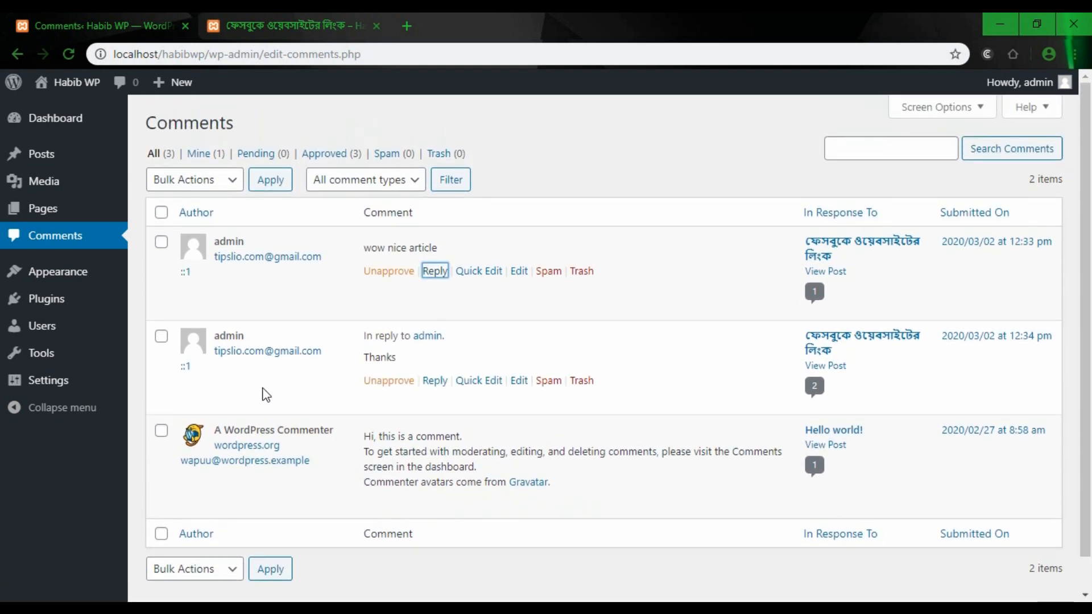
# - Examine which bulk actions are available for comments without applying any of them
pyautogui.click(216, 179)
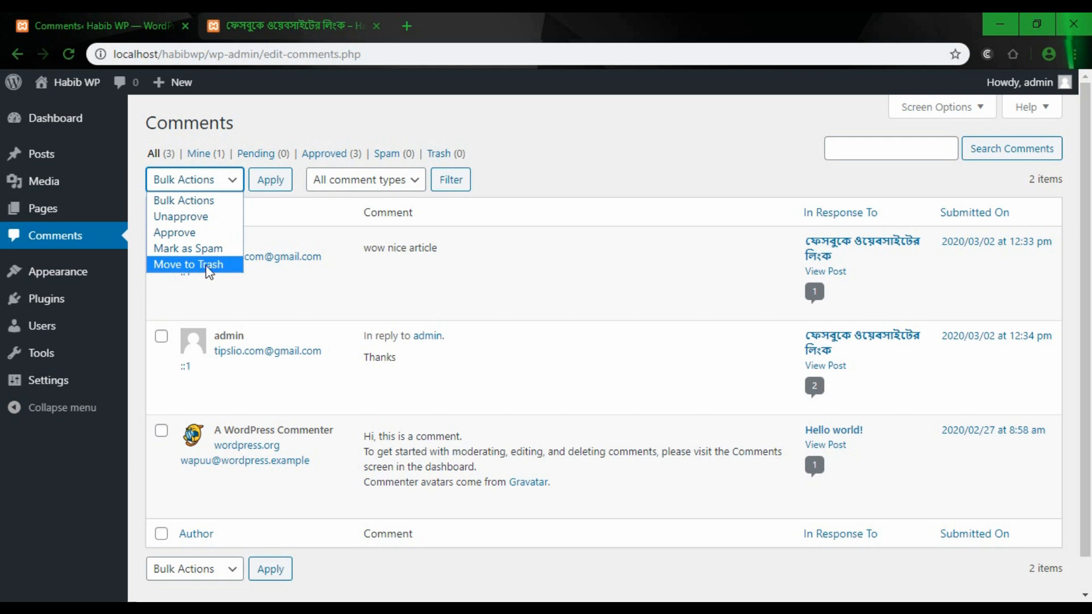
pyautogui.click(529, 189)
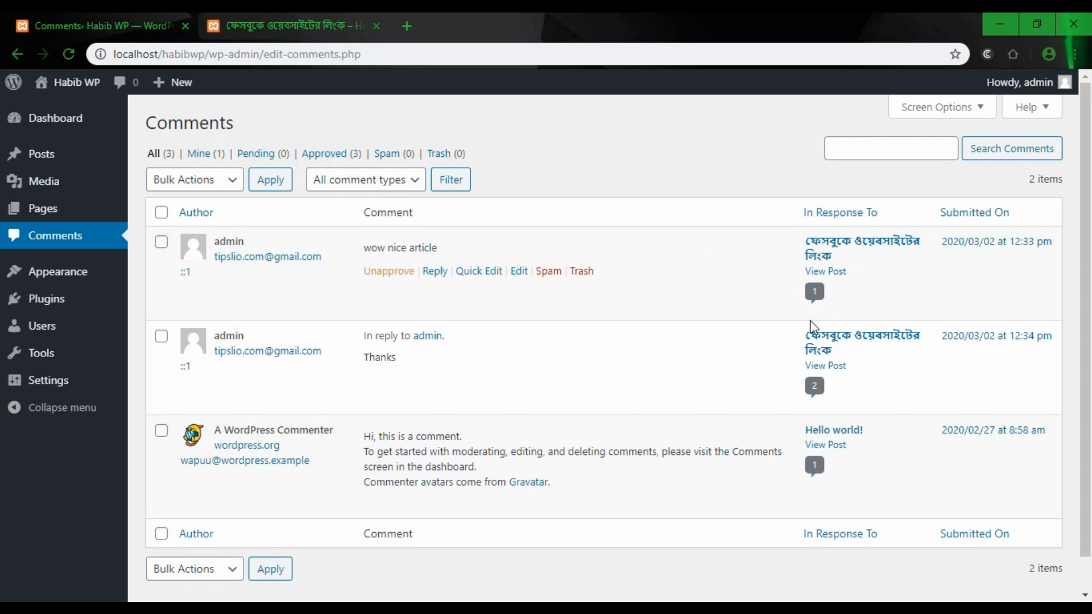
pyautogui.scroll(-1, 796, 347)
pyautogui.scroll(1, 682, 455)
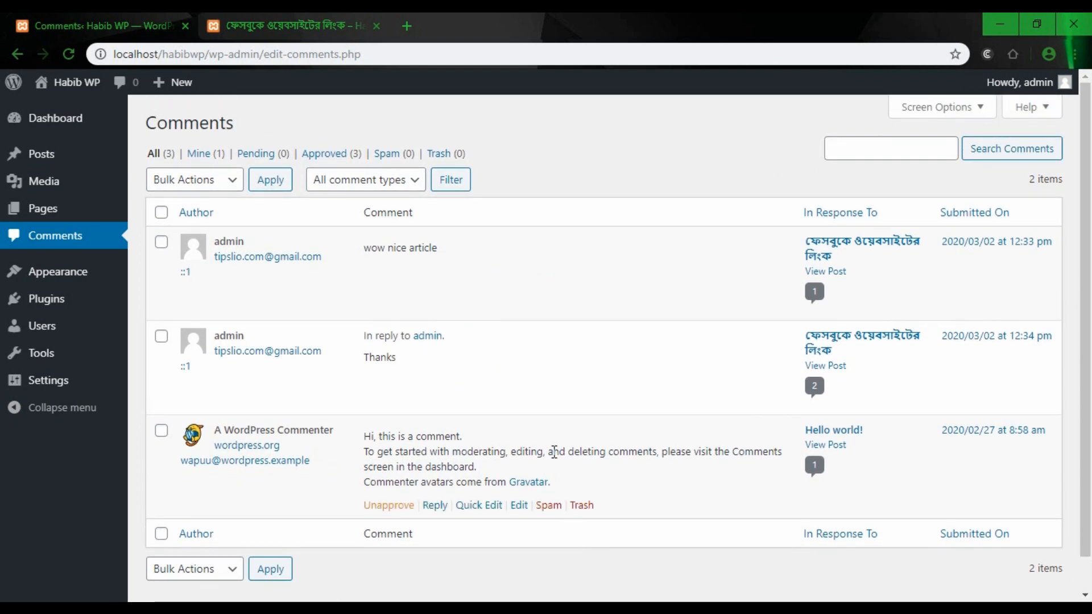